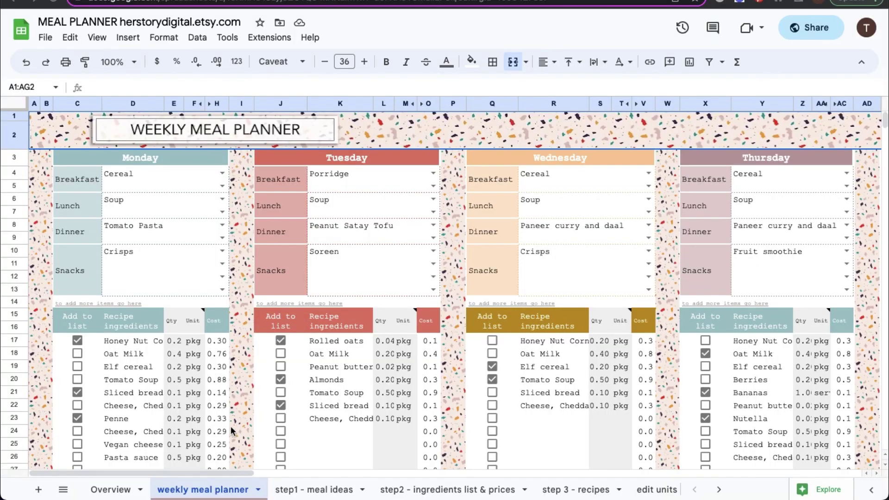
Scroll the weekly meal planner right and switch to the 'step2 - ingredients list & prices' sheet.
{"action": "left_click_drag", "start_coordinate": [200, 472], "coordinate": [439, 466]}
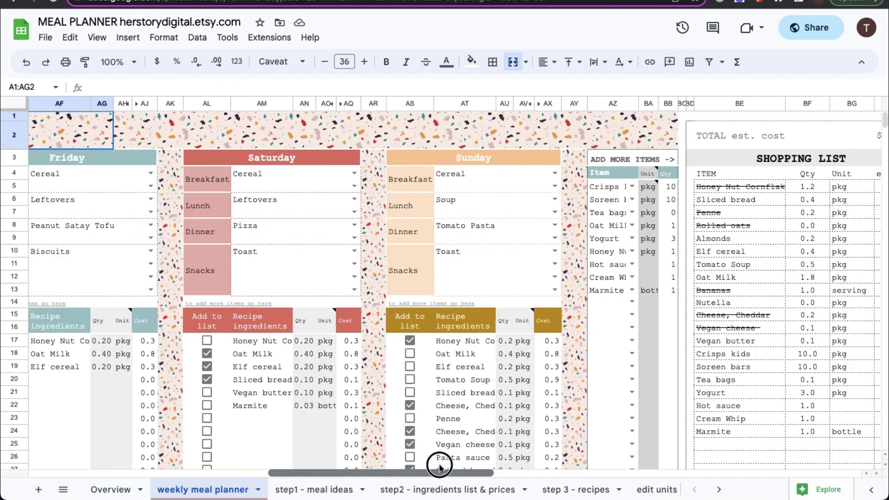
{"action": "left_click", "coordinate": [411, 491]}
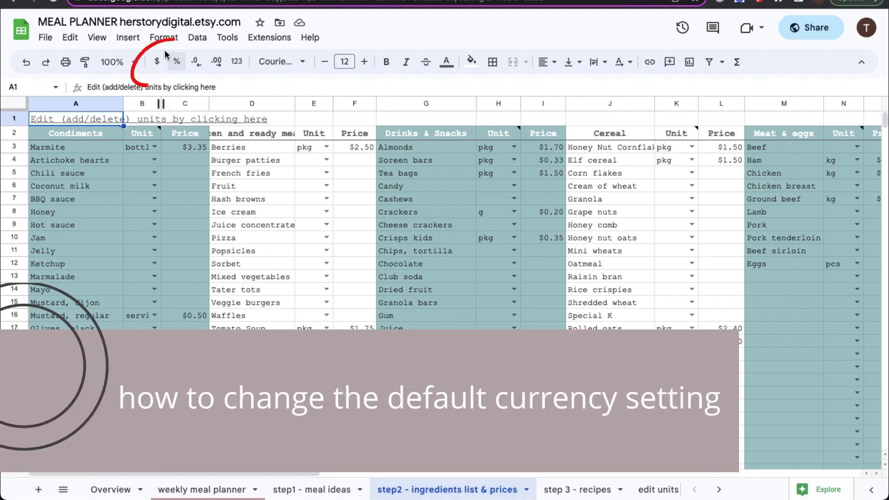
Change the spreadsheet locale to United Kingdom in File settings, then save and reload.
{"action": "left_click", "coordinate": [44, 39]}
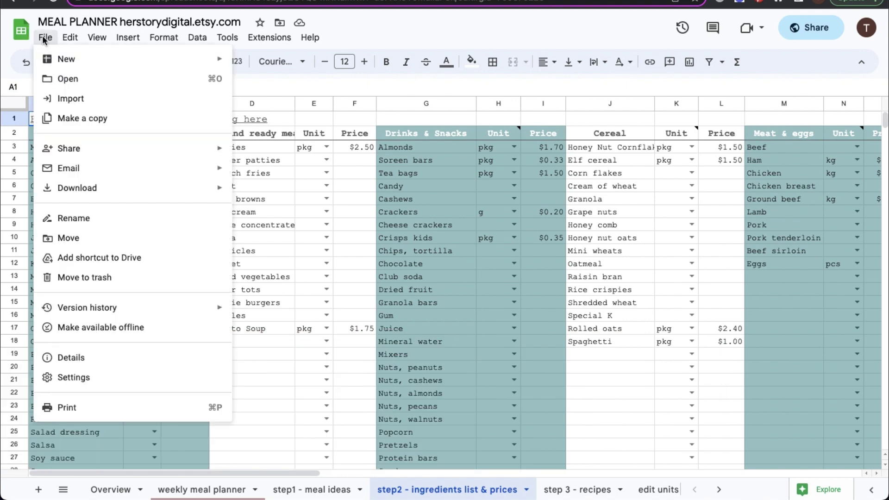
{"action": "left_click", "coordinate": [123, 382]}
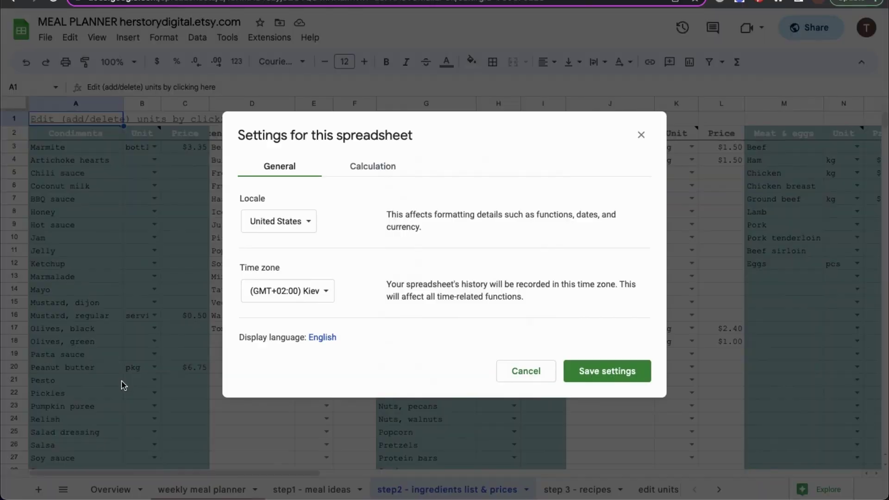
{"action": "left_click", "coordinate": [310, 225]}
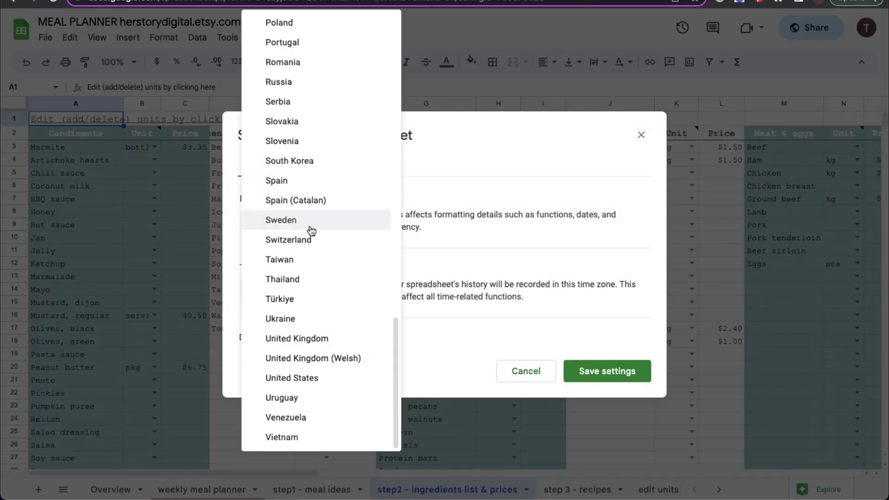
{"action": "left_click", "coordinate": [323, 347]}
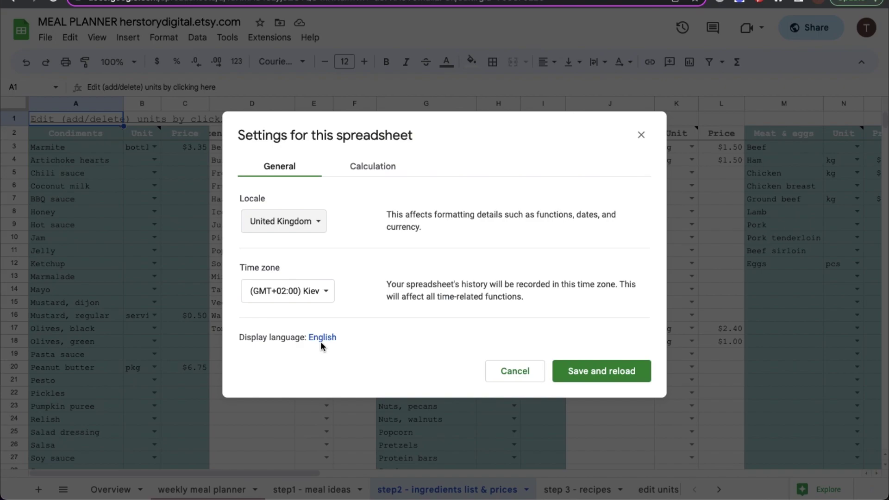
{"action": "left_click", "coordinate": [586, 380]}
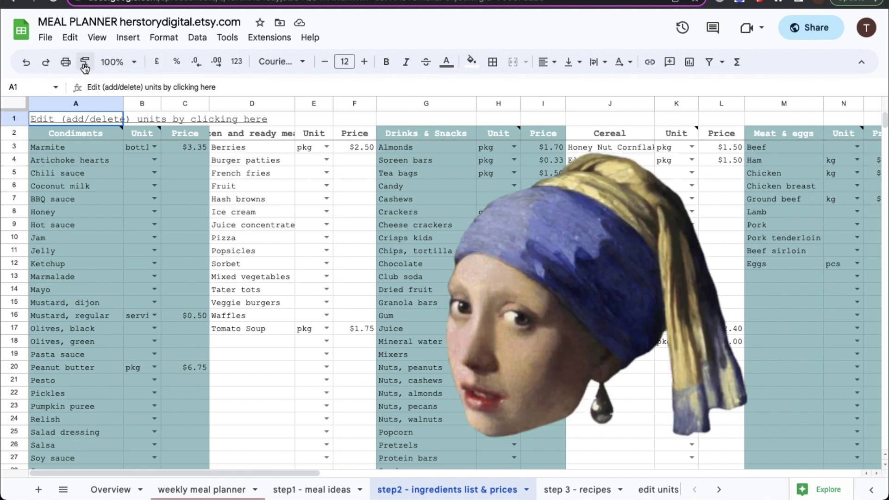
Revert the spreadsheet locale to United States, then save and reload.
{"action": "left_click", "coordinate": [45, 38]}
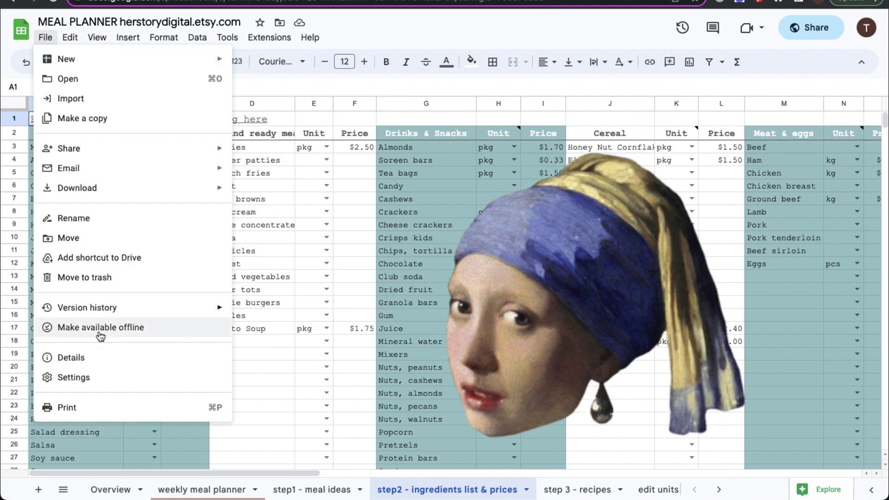
{"action": "left_click", "coordinate": [94, 375]}
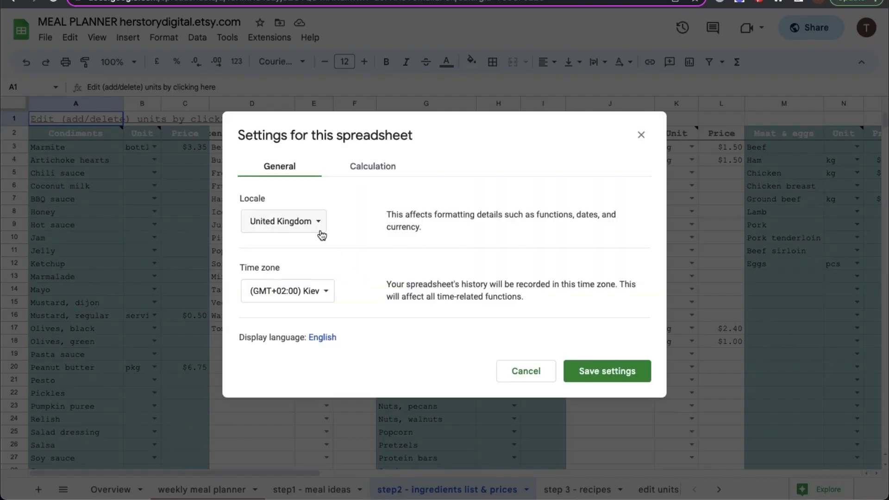
{"action": "left_click", "coordinate": [321, 234]}
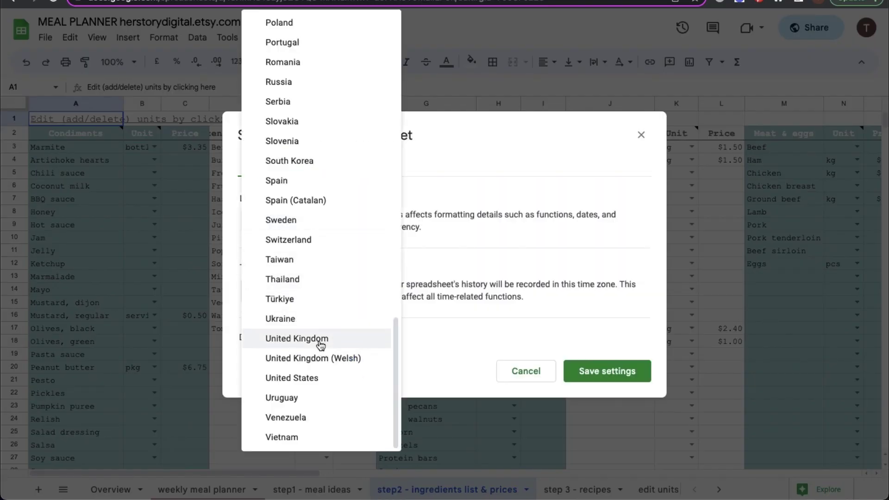
{"action": "left_click", "coordinate": [259, 377]}
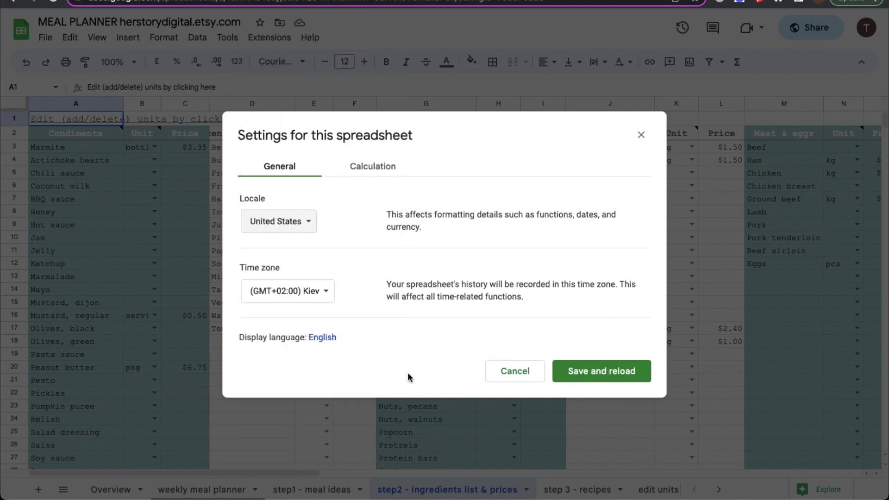
{"action": "left_click", "coordinate": [587, 379]}
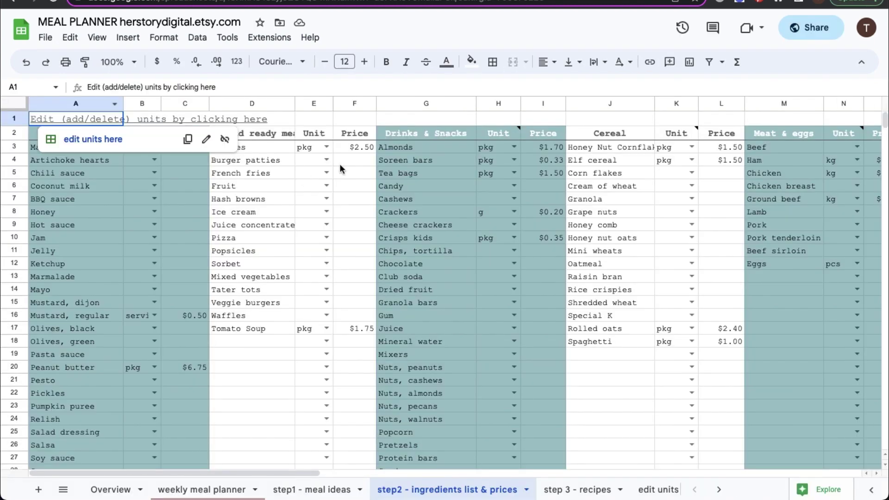
Check the prices in F3, F17 and C16, then select the entire ingredients sheet.
{"action": "left_click", "coordinate": [352, 146]}
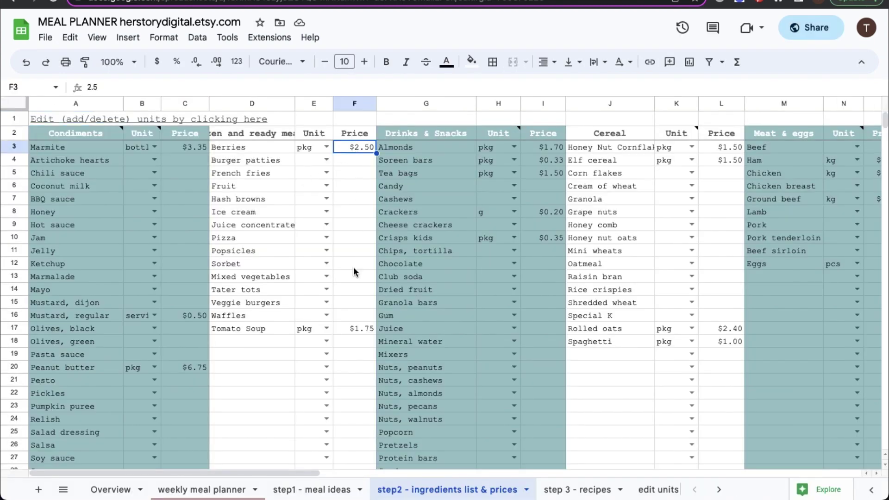
{"action": "left_click", "coordinate": [359, 329]}
{"action": "left_click", "coordinate": [179, 314]}
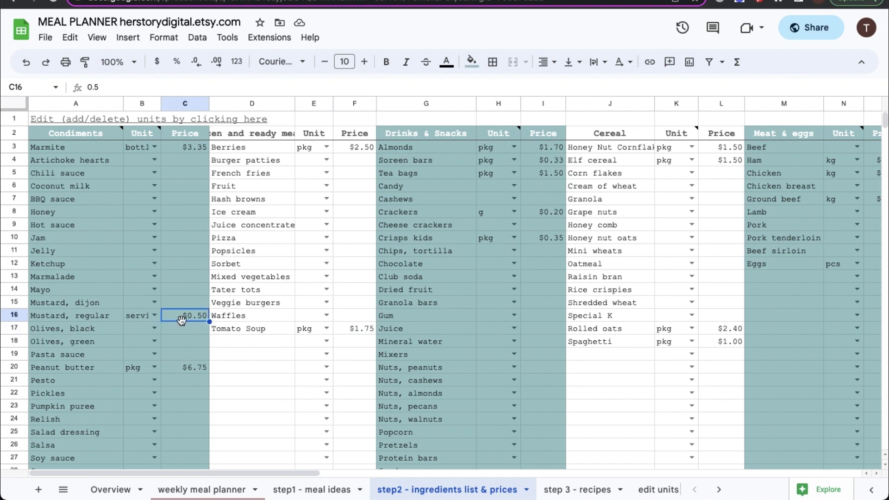
{"action": "left_click_drag", "start_coordinate": [175, 472], "coordinate": [148, 473]}
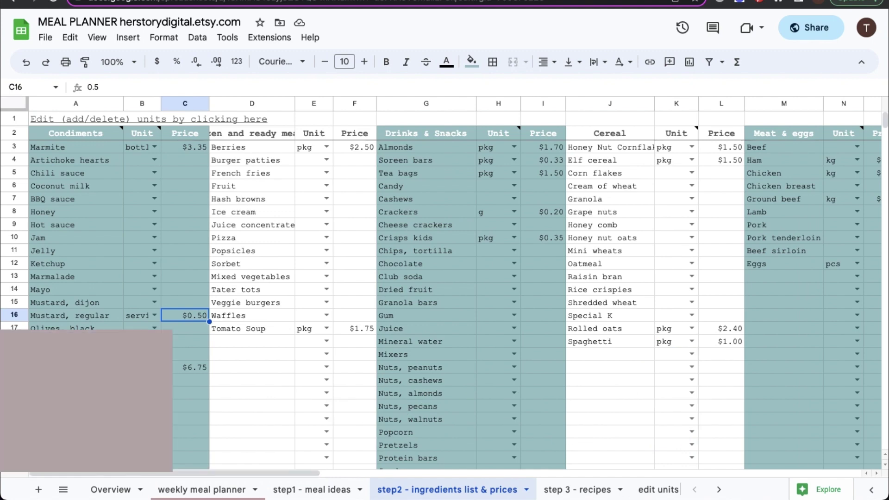
{"action": "left_click", "coordinate": [17, 104]}
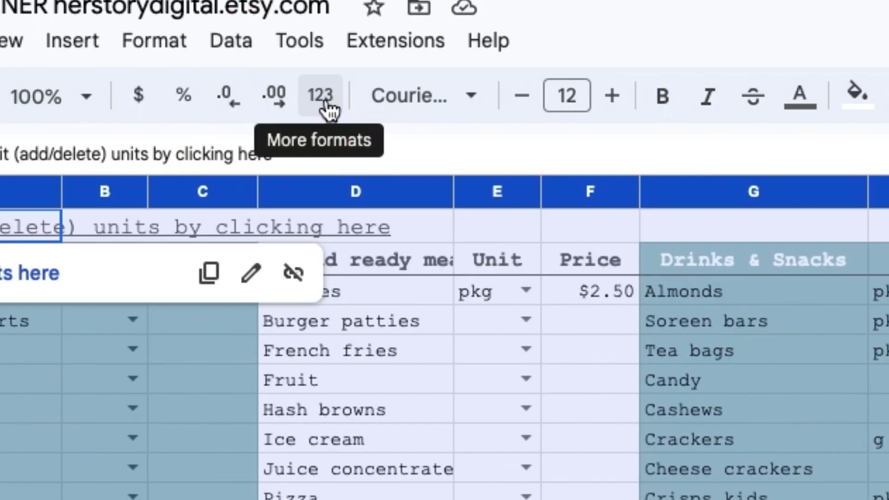
Choose British Pound Sterling with the £1,000.00 format as the sheet's custom currency.
{"action": "left_click", "coordinate": [328, 109]}
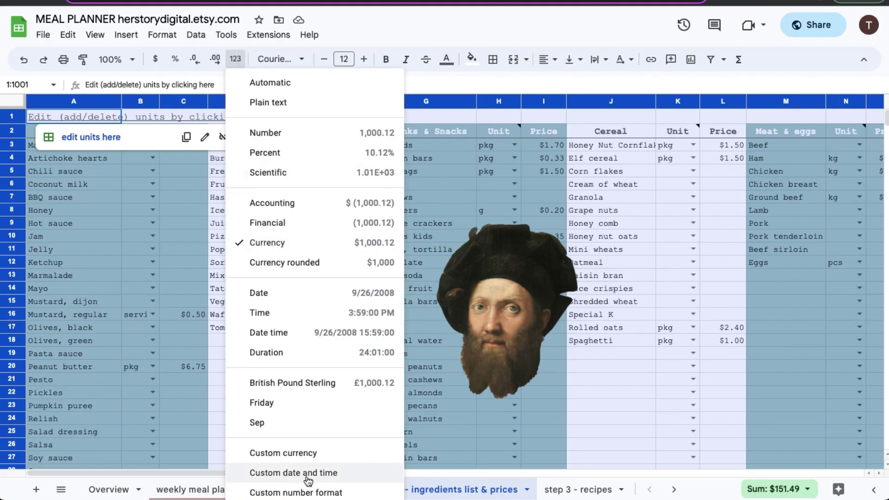
{"action": "left_click", "coordinate": [315, 452]}
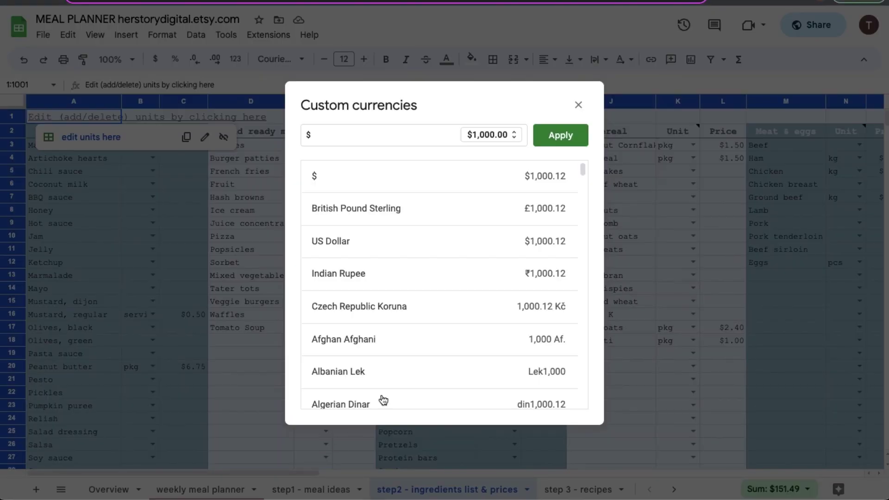
{"action": "left_click", "coordinate": [452, 213]}
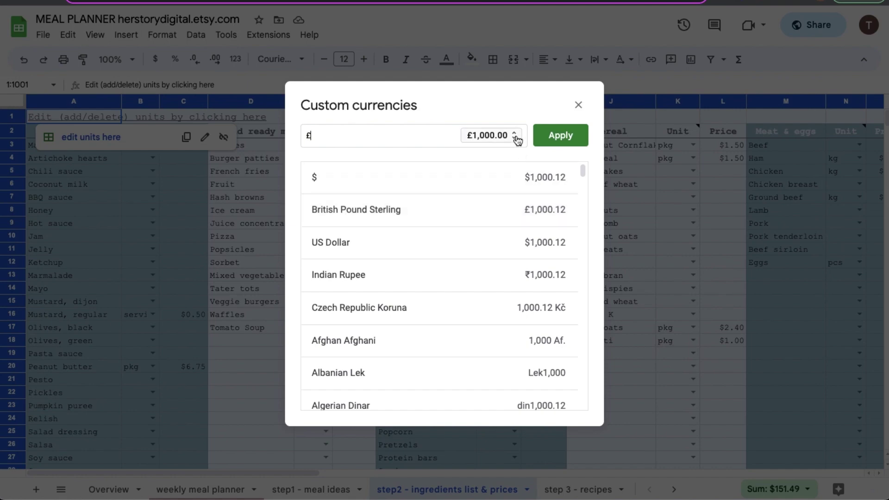
{"action": "left_click", "coordinate": [516, 138]}
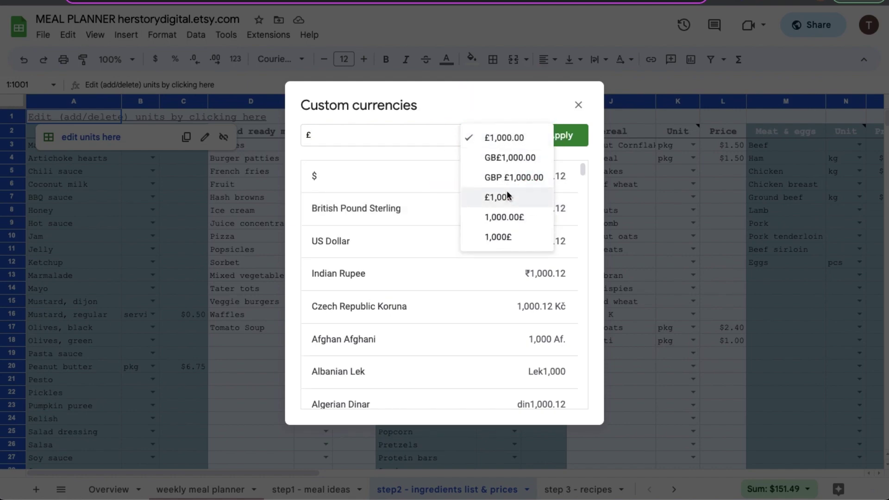
{"action": "left_click", "coordinate": [507, 137]}
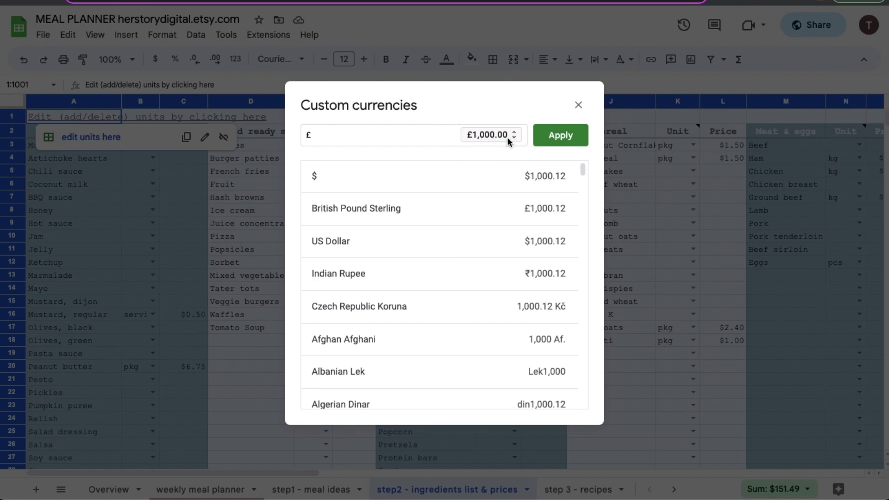
{"action": "left_click", "coordinate": [563, 138]}
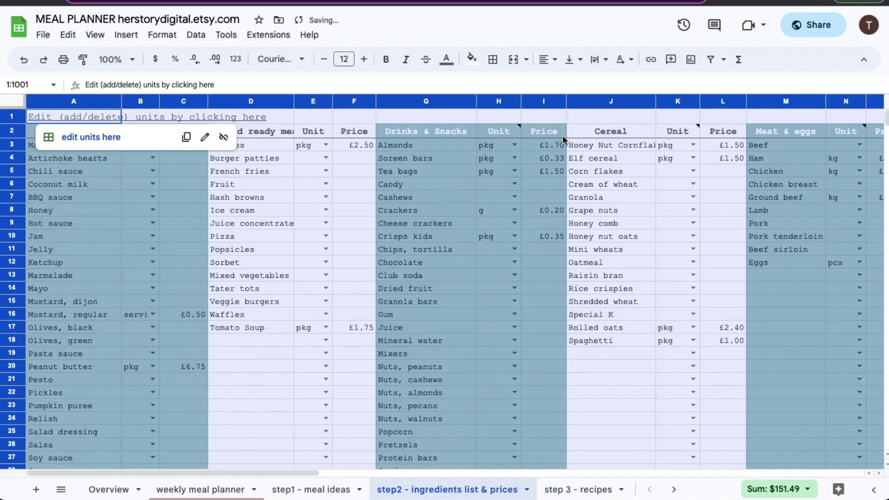
{"action": "left_click", "coordinate": [348, 147]}
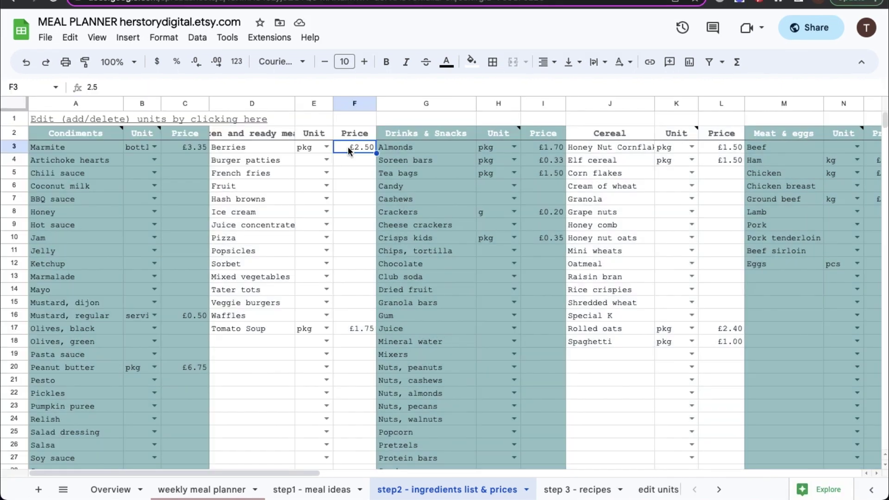
{"action": "left_click", "coordinate": [192, 146]}
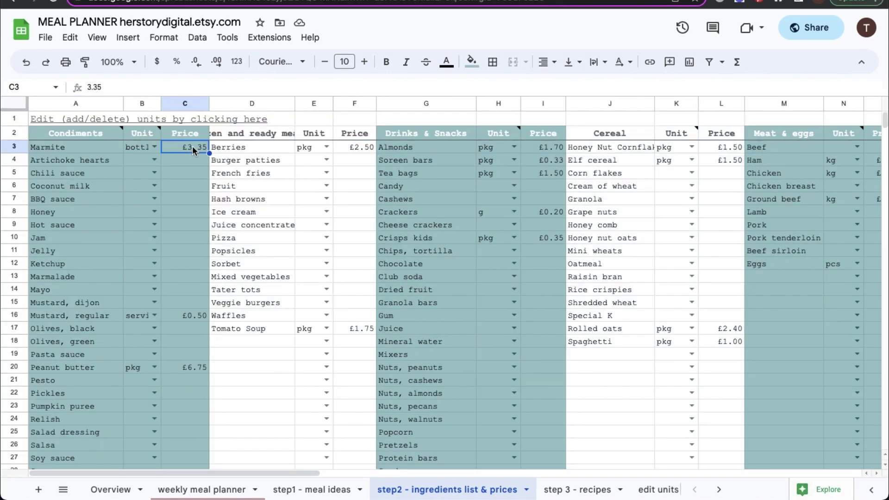
{"action": "left_click", "coordinate": [183, 318]}
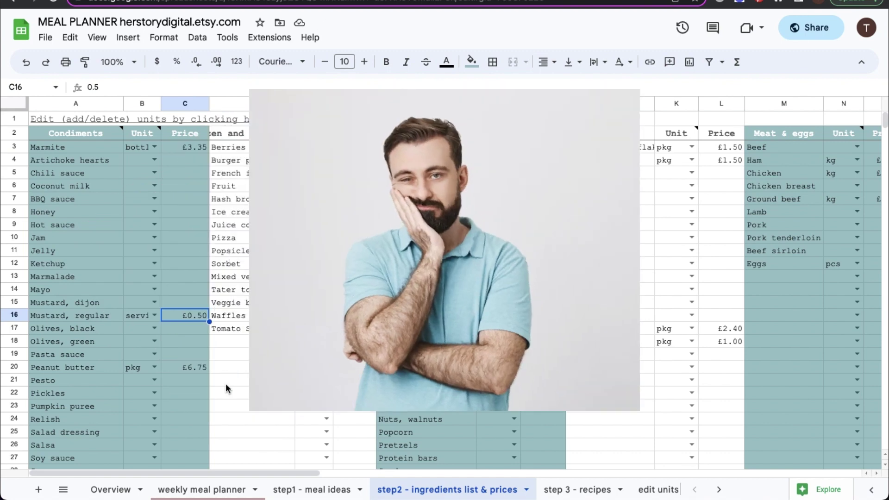
{"action": "left_click", "coordinate": [205, 490]}
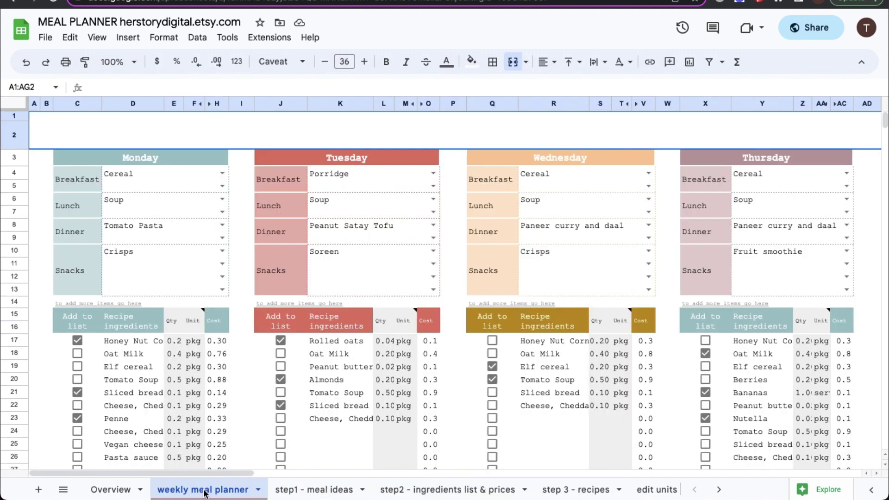
Scroll the weekly meal planner right past Sunday to the SHOPPING LIST table.
{"action": "left_click", "coordinate": [173, 341]}
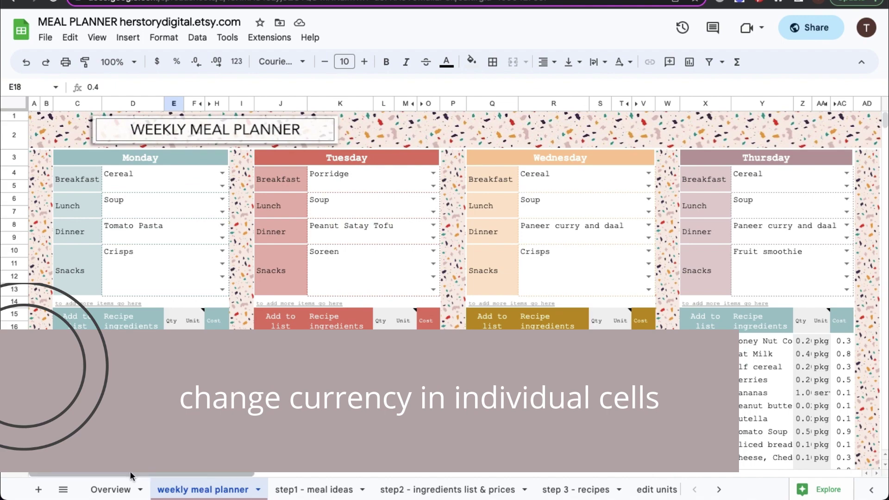
{"action": "left_click_drag", "start_coordinate": [158, 473], "coordinate": [435, 469]}
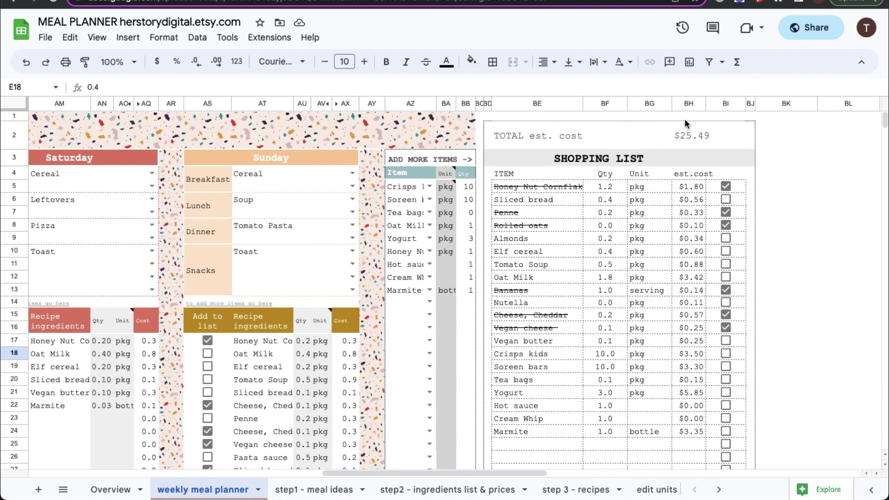
{"action": "left_click", "coordinate": [14, 104]}
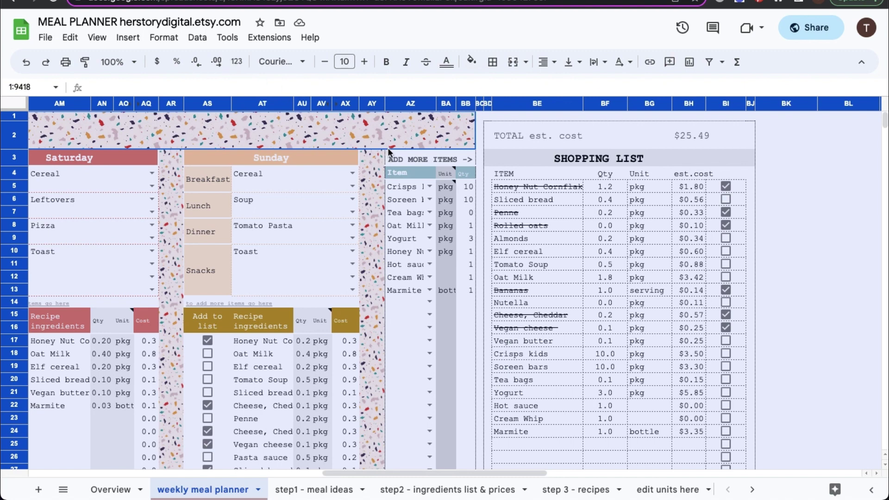
{"action": "left_click", "coordinate": [788, 229]}
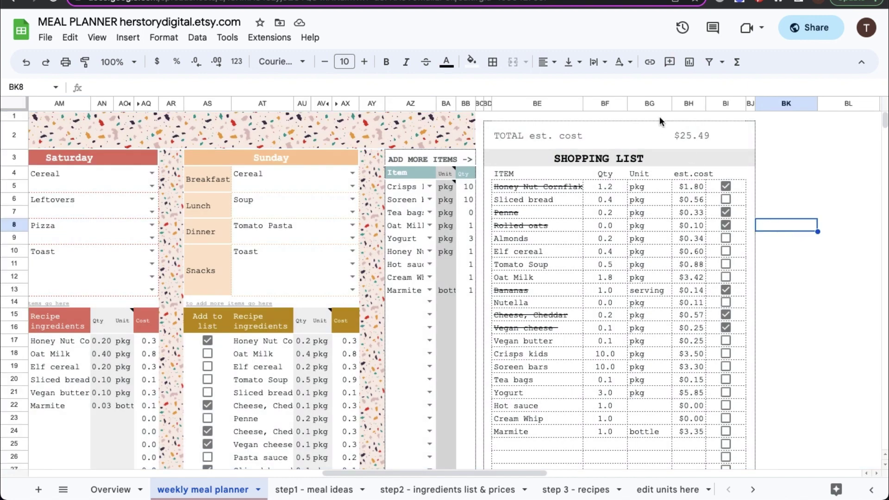
Format the est.cost column BH as British Pound Sterling custom currency.
{"action": "left_click", "coordinate": [682, 104]}
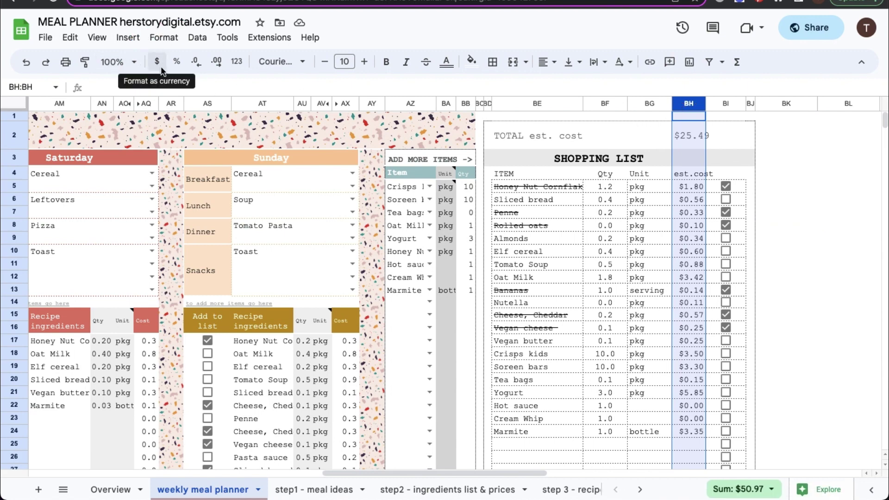
{"action": "left_click", "coordinate": [236, 62]}
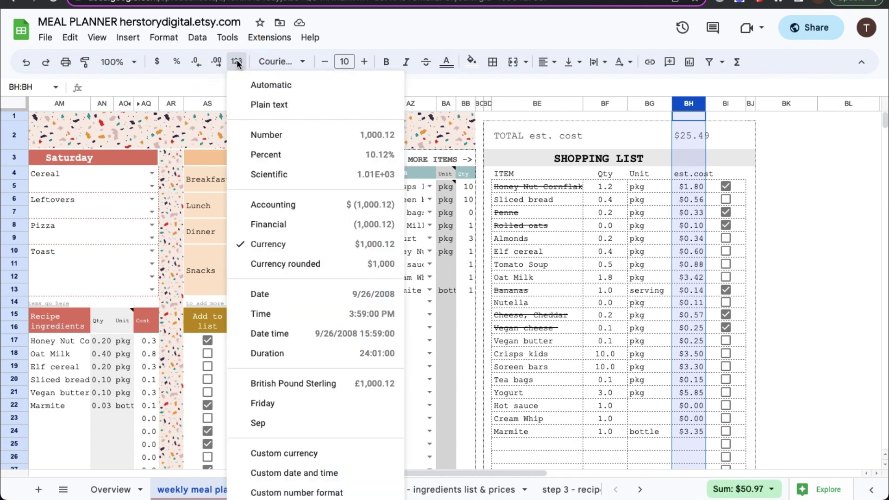
{"action": "left_click", "coordinate": [283, 453]}
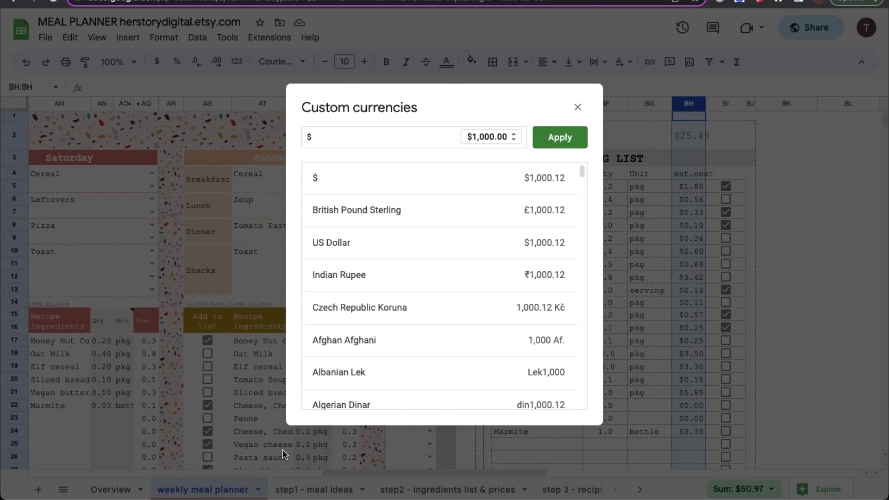
{"action": "left_click", "coordinate": [388, 214]}
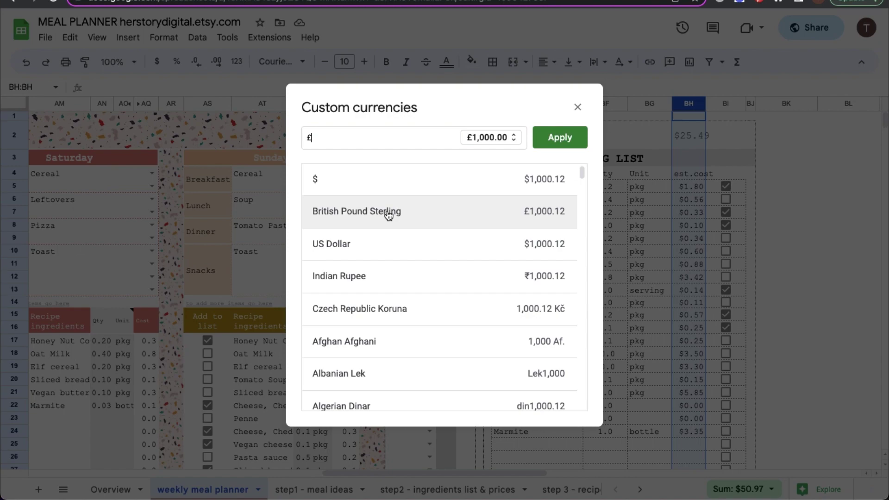
{"action": "left_click", "coordinate": [555, 141]}
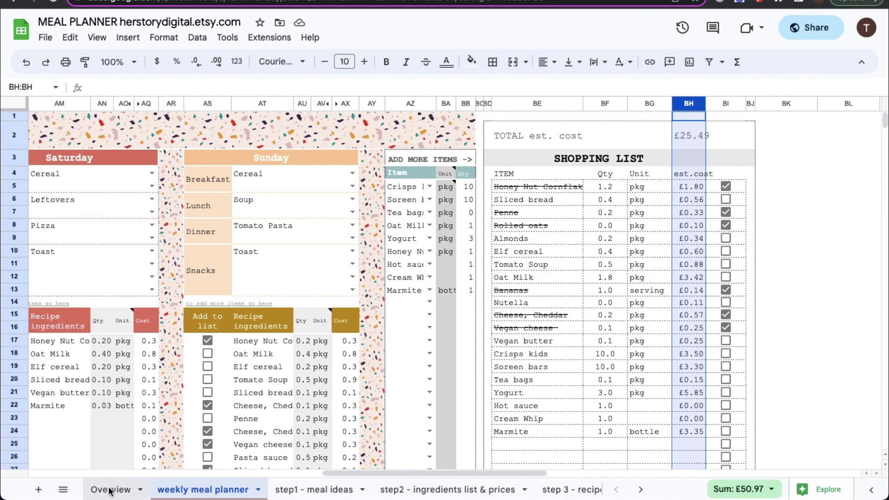
Switch to the Overview sheet and inspect the start date, Monday's meals planned and H7 percentage.
{"action": "left_click", "coordinate": [109, 490]}
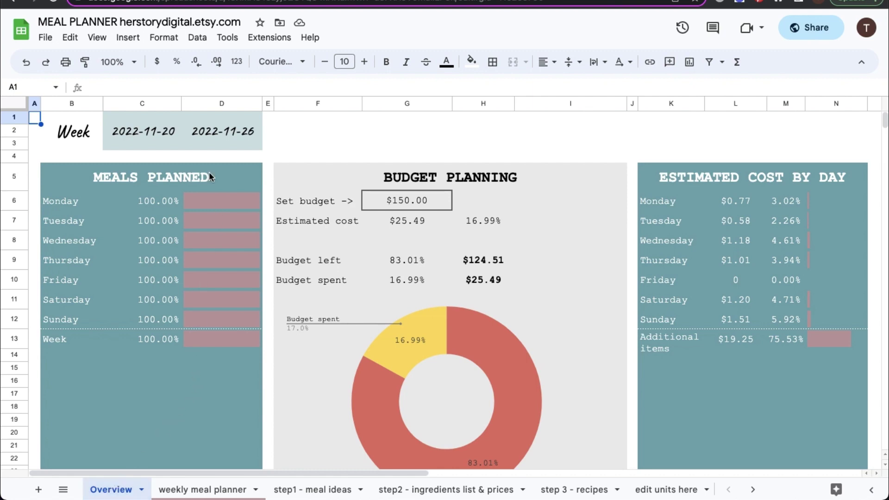
{"action": "left_click", "coordinate": [138, 132]}
{"action": "left_click", "coordinate": [150, 209]}
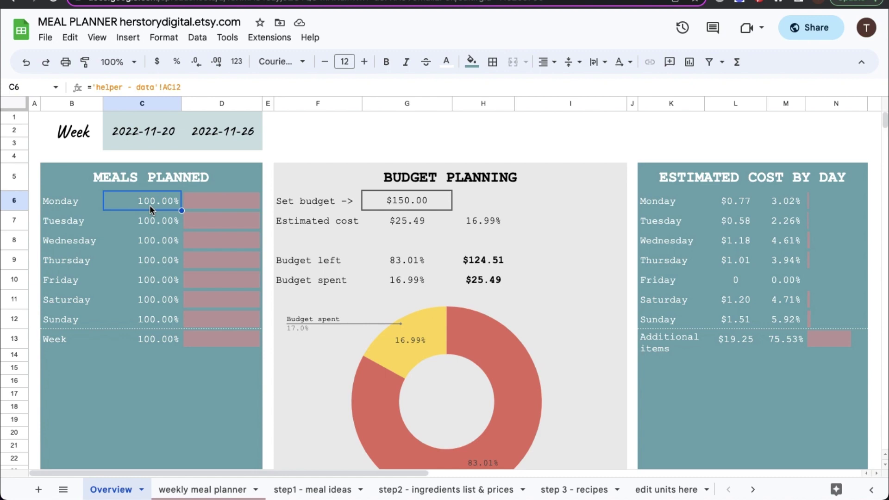
{"action": "left_click", "coordinate": [478, 225]}
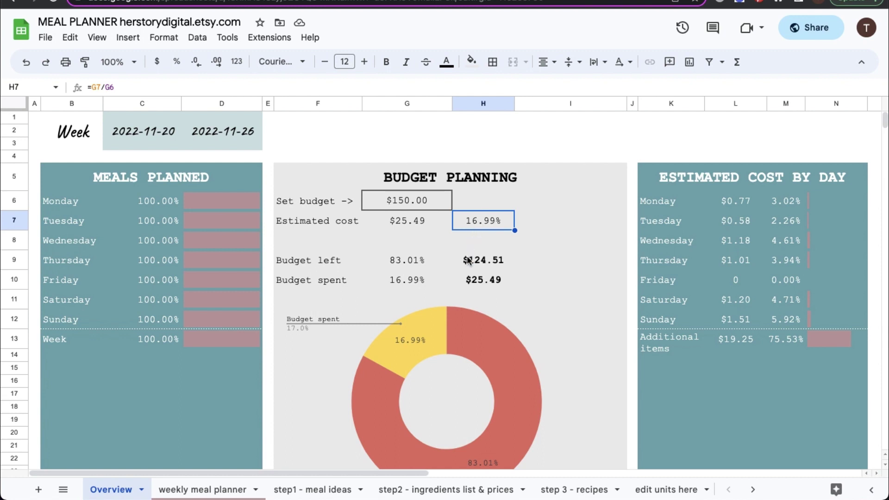
Select G6 and G7, then add H9, H10 and the daily costs L6:L13.
{"action": "left_click", "coordinate": [419, 200]}
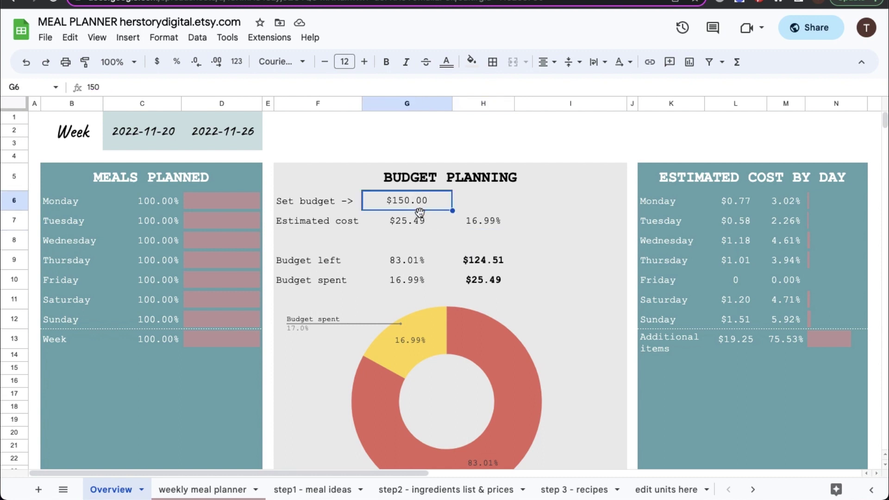
{"action": "left_click", "coordinate": [421, 221], "text": "super"}
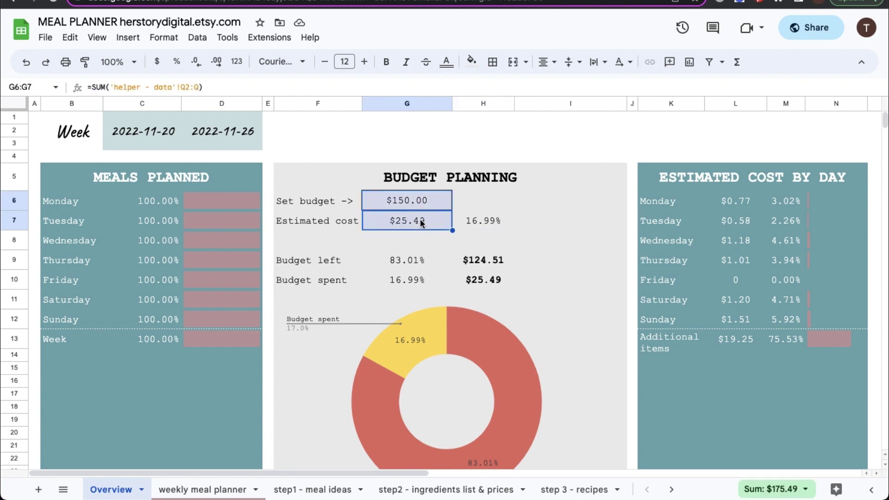
{"action": "left_click", "coordinate": [476, 262], "text": "super"}
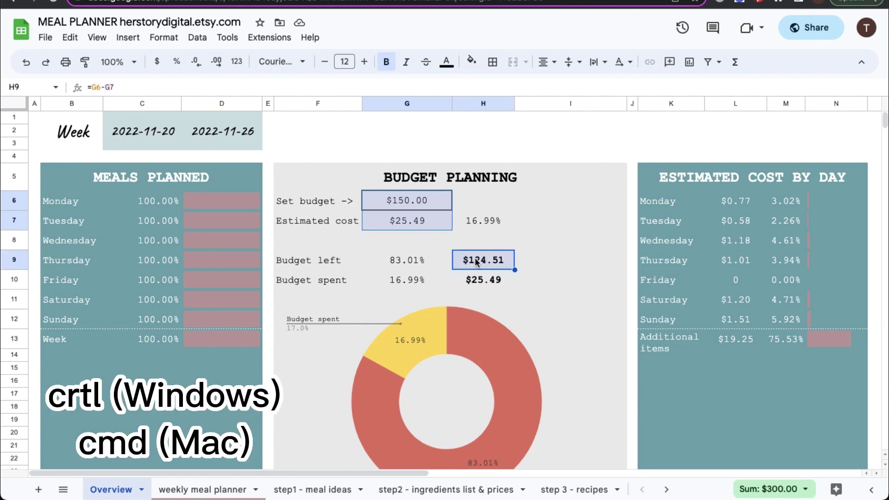
{"action": "left_click", "coordinate": [479, 282], "text": "super"}
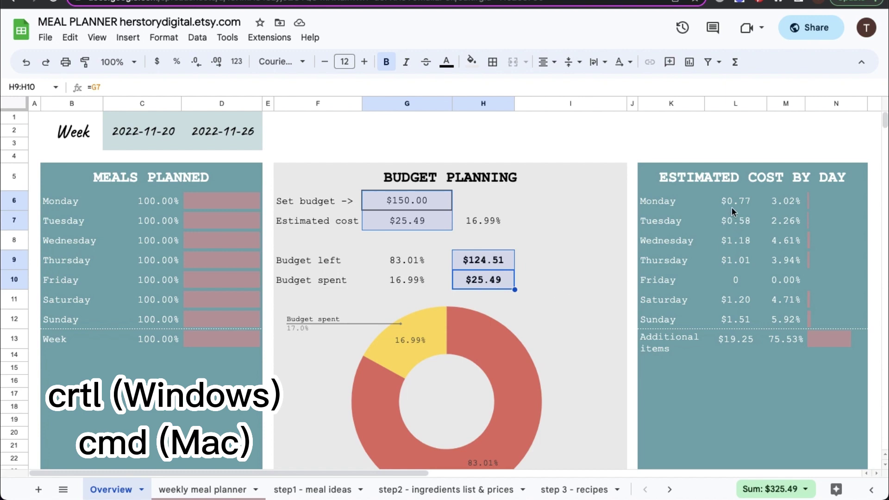
{"action": "left_click_drag", "start_coordinate": [730, 199], "coordinate": [730, 342]}
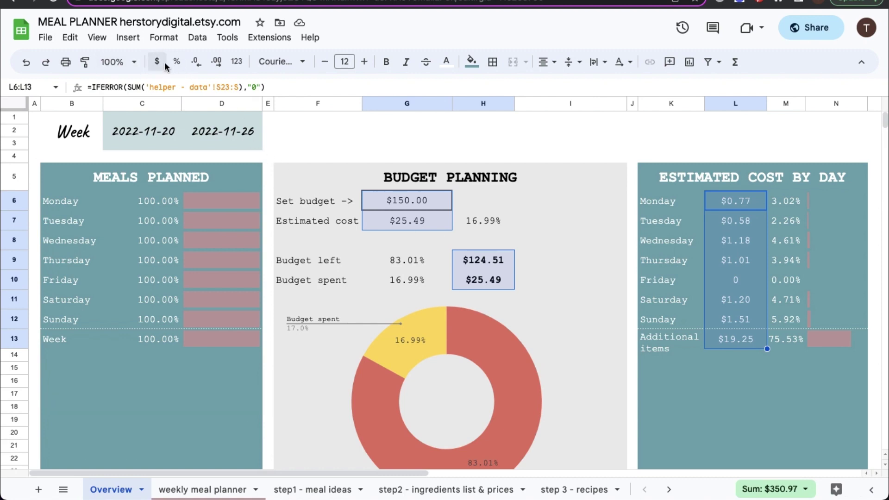
Apply British Pound Sterling in £1,000.00 format to the selected Overview cells, then deselect.
{"action": "left_click", "coordinate": [236, 65]}
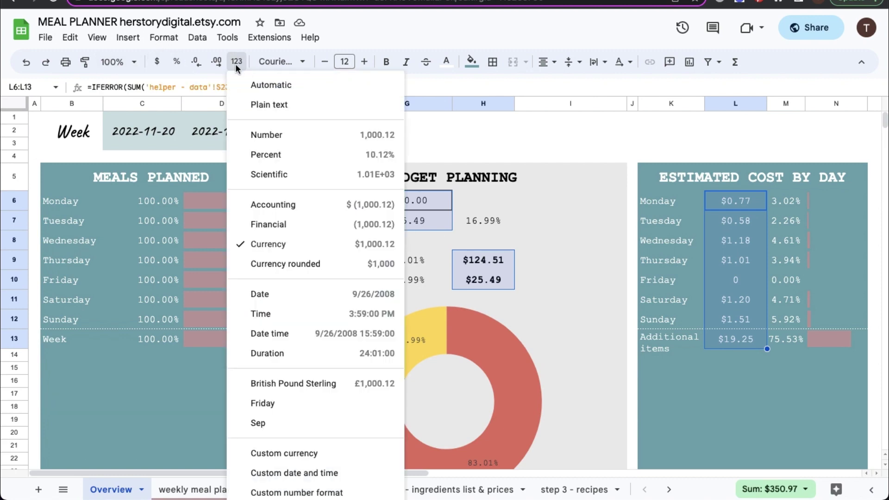
{"action": "left_click", "coordinate": [315, 455]}
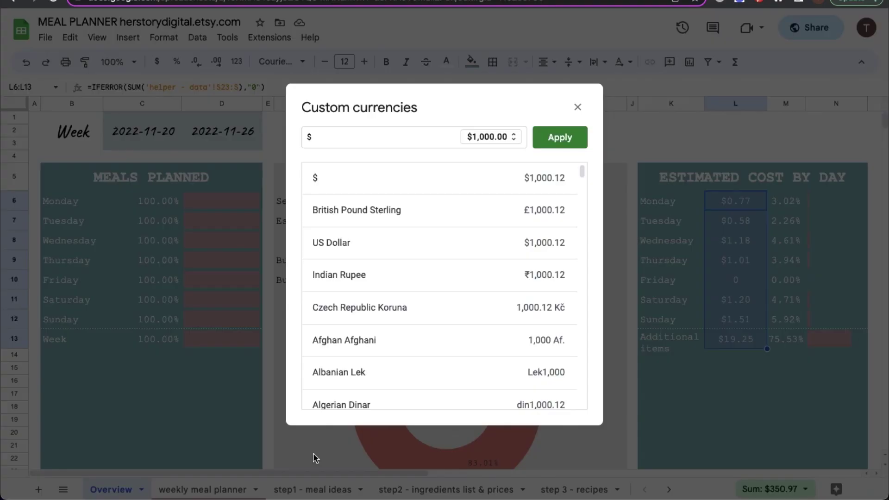
{"action": "left_click", "coordinate": [453, 209]}
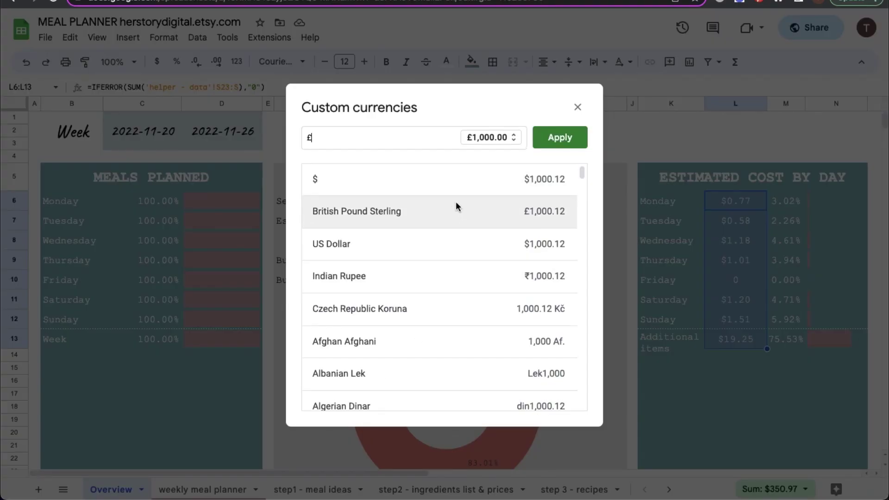
{"action": "left_click", "coordinate": [512, 137]}
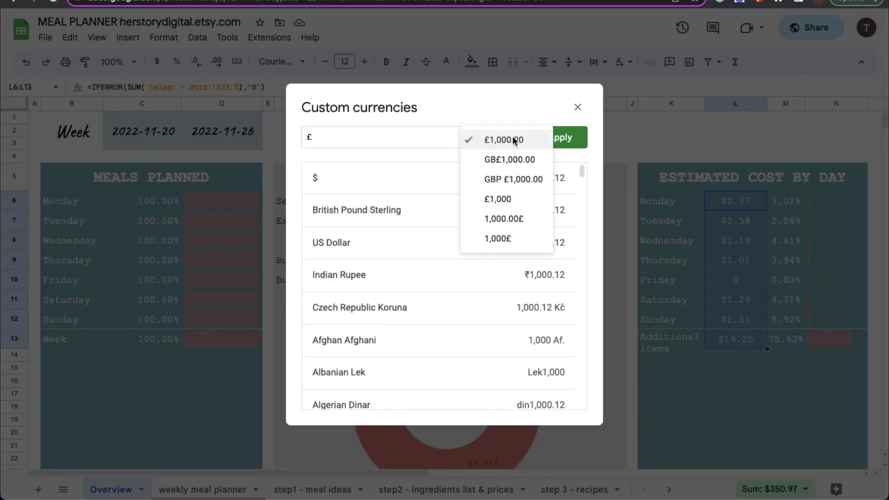
{"action": "left_click", "coordinate": [505, 143]}
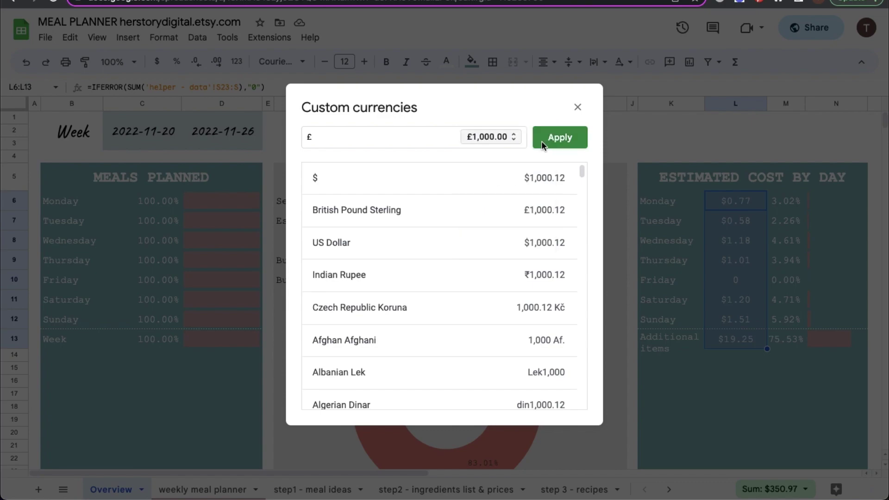
{"action": "left_click", "coordinate": [556, 139]}
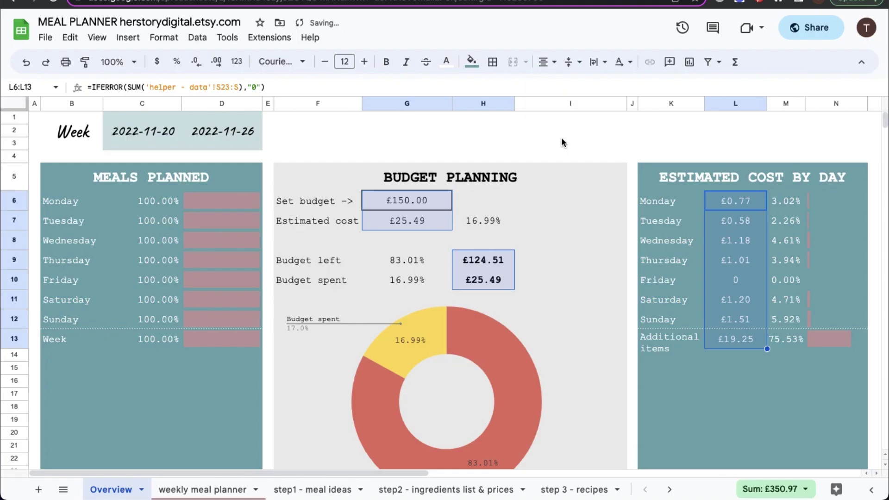
{"action": "left_click", "coordinate": [582, 148]}
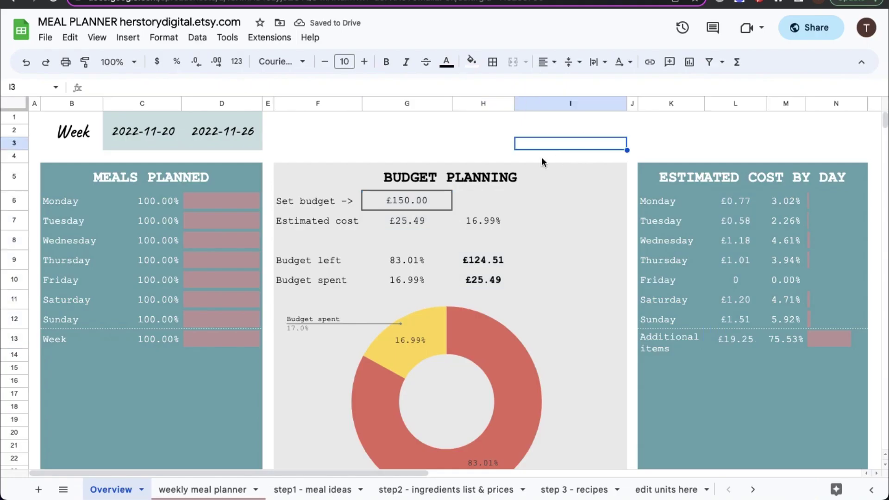